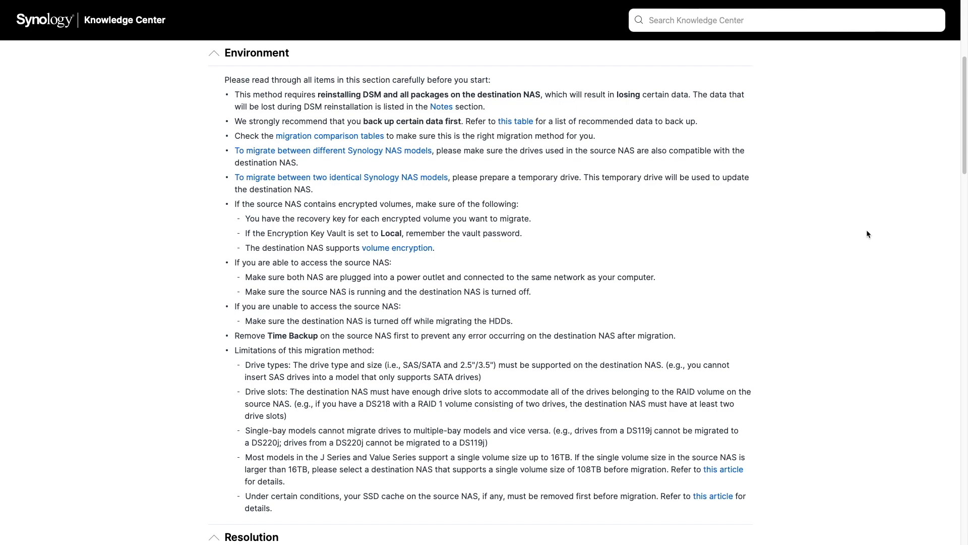
Jump to the table of data recommended to back up before migrating.
click(522, 122)
Jump to the section on migrating between two identical Synology NAS models.
click(436, 178)
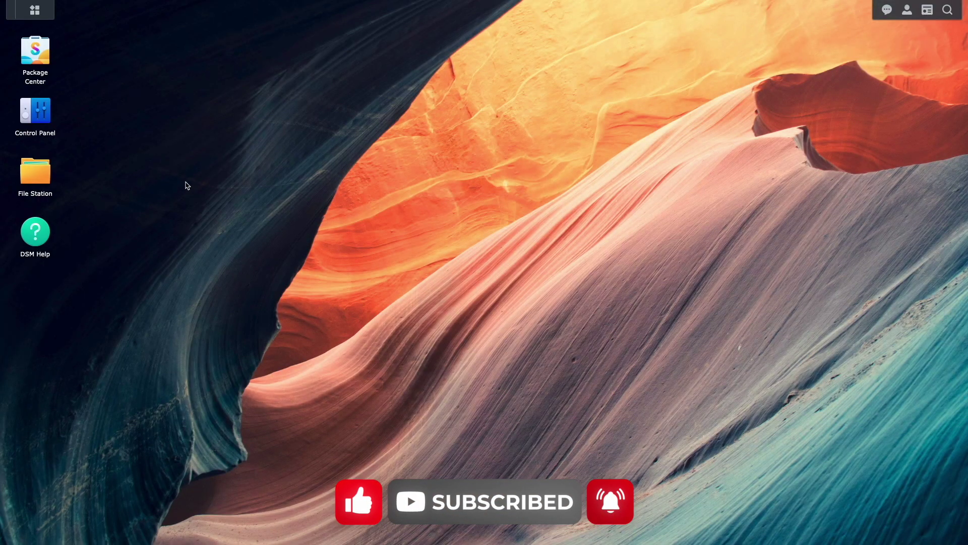
Open Control Panel's Update & Restore page to view the DSM Update status.
click(45, 120)
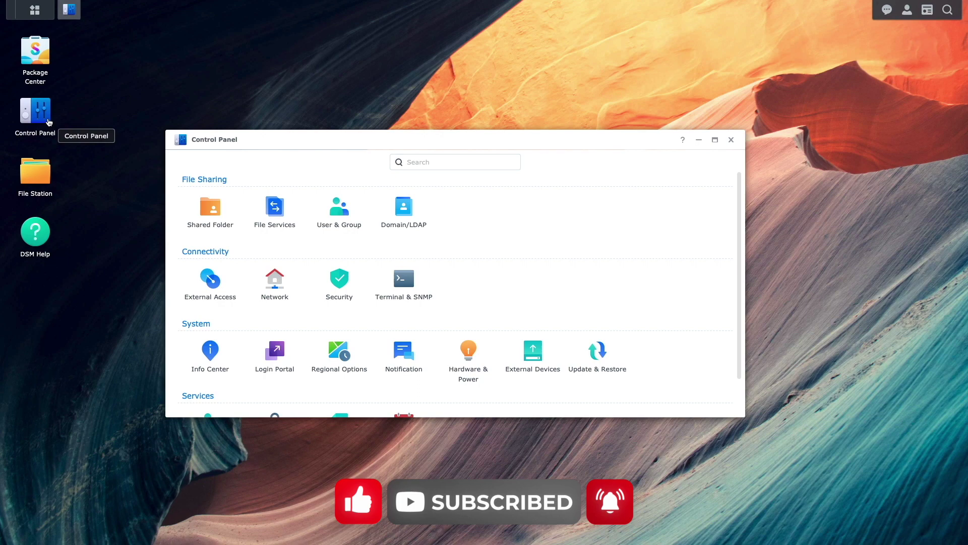
click(594, 347)
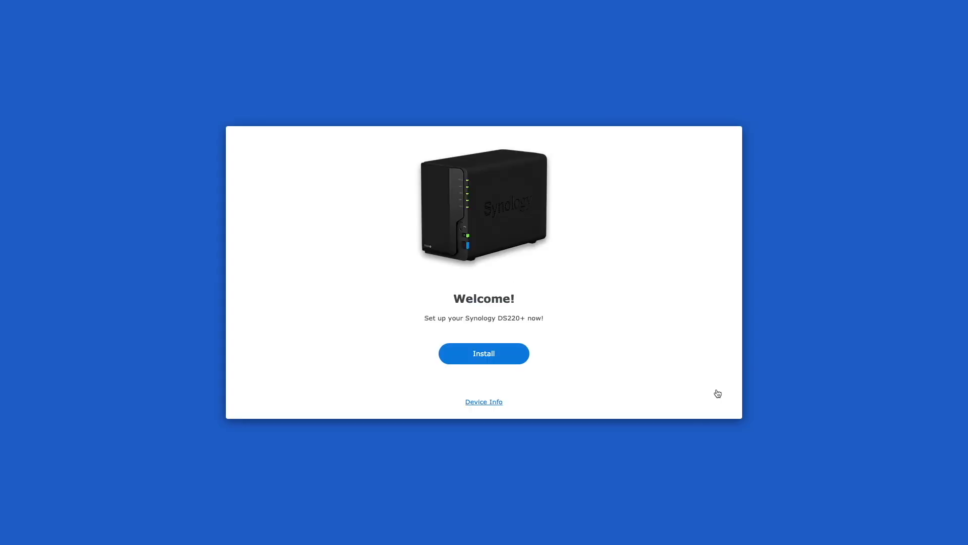
Install the latest DSM on the new NAS, accepting that all drive data will be erased.
click(514, 355)
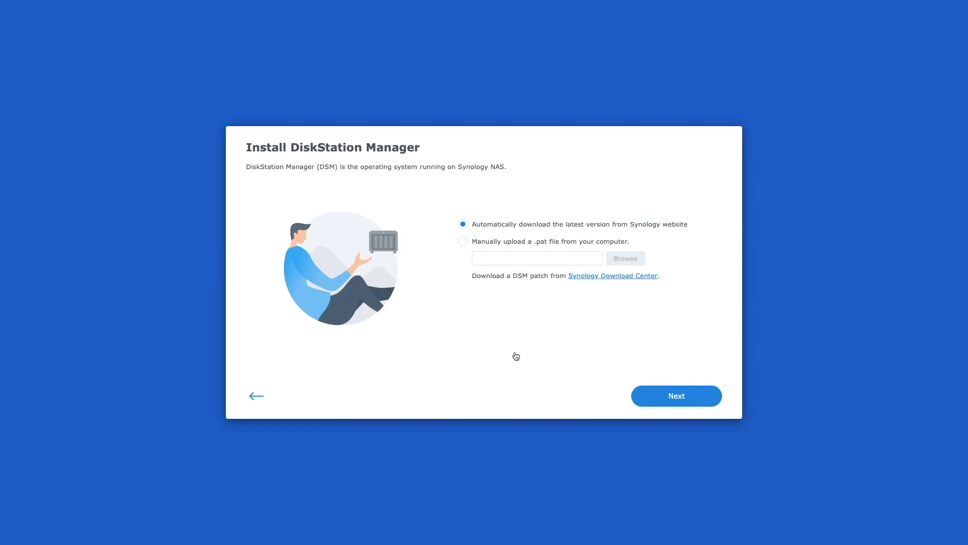
click(635, 392)
click(383, 285)
click(560, 313)
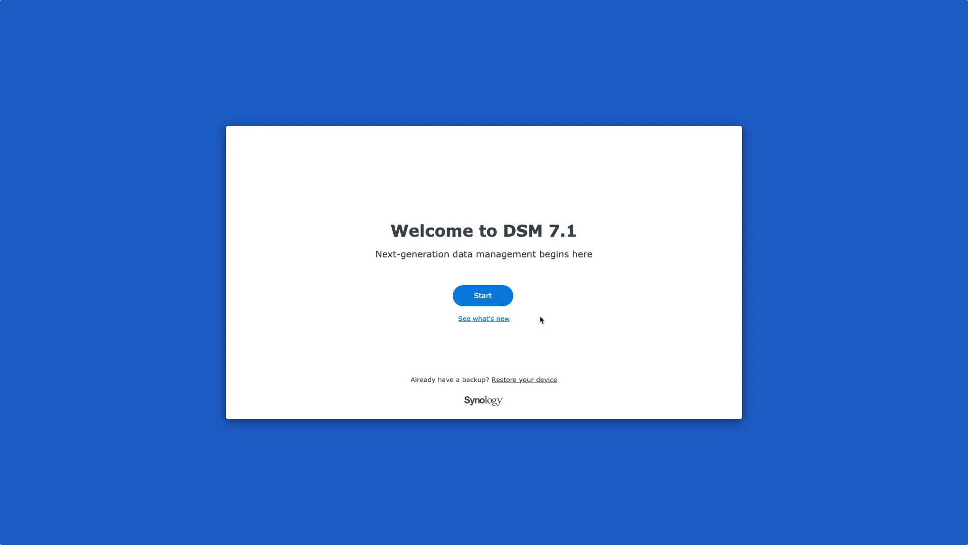
Name the device ds220-new and create an administrator account with a confirmed password.
click(500, 301)
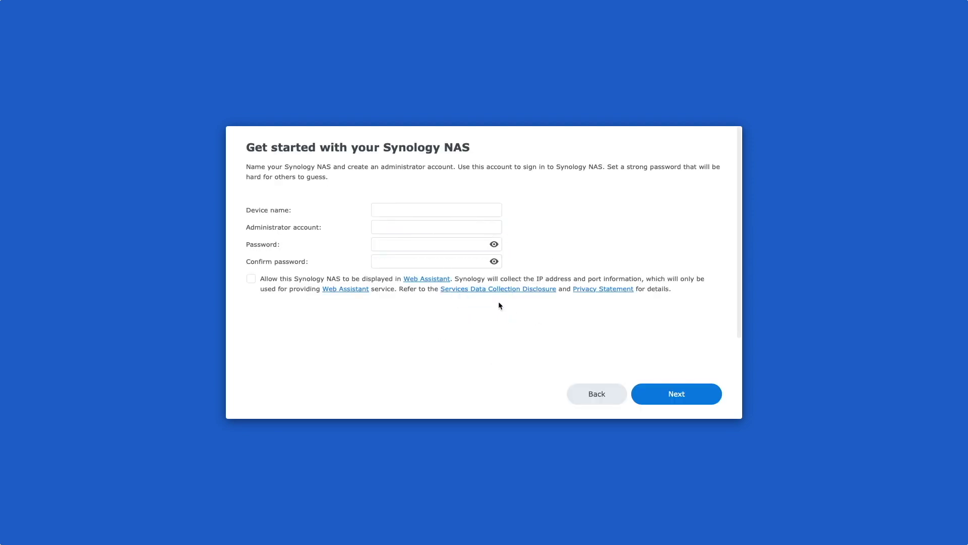
click(413, 210)
text(d)
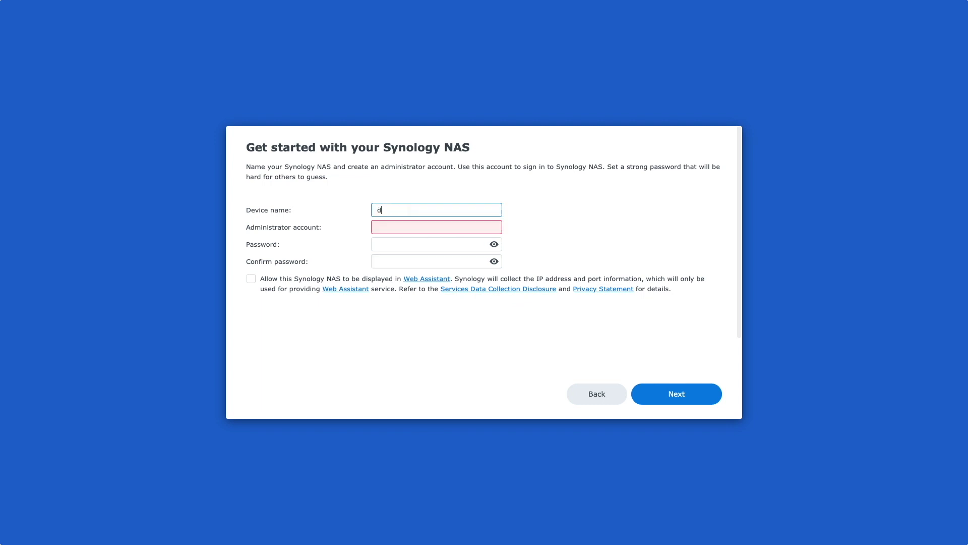
text(s220-new)
key(Tab)
text(dsmadmi)
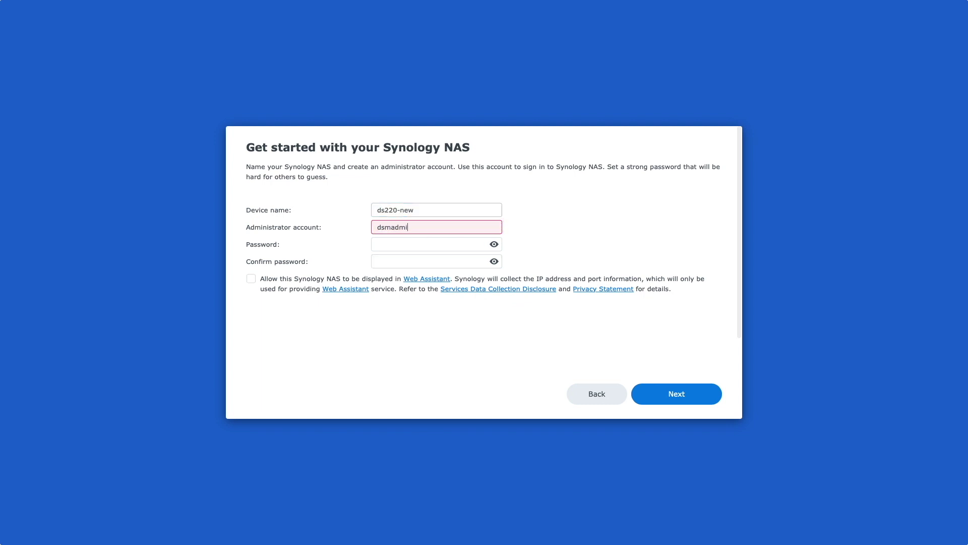
text(n)
key(Tab)
text(••••••••••)
key(Tab)
text(••••••••••)
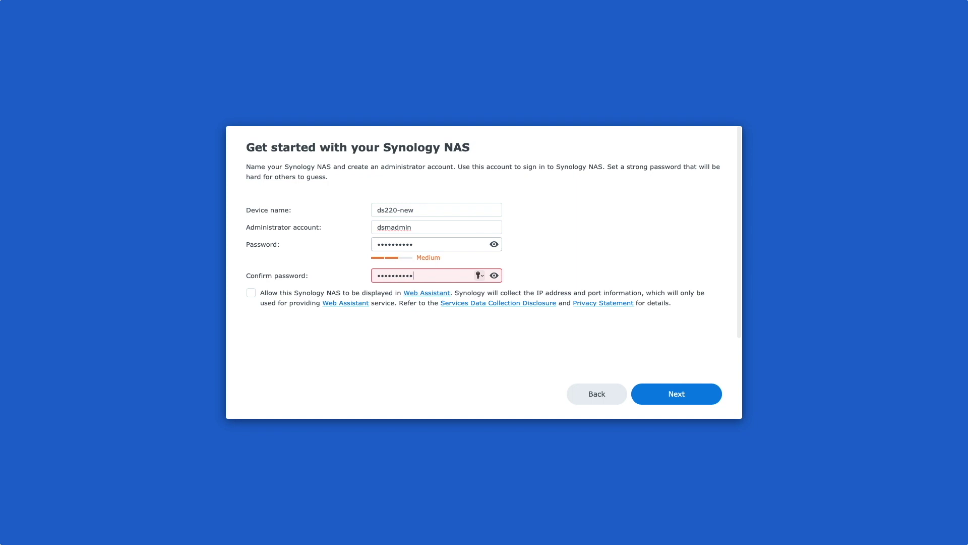
key(Return)
Keep the default update option, skip the Synology account, and submit the analytics choice.
click(655, 394)
click(620, 396)
click(560, 304)
click(643, 394)
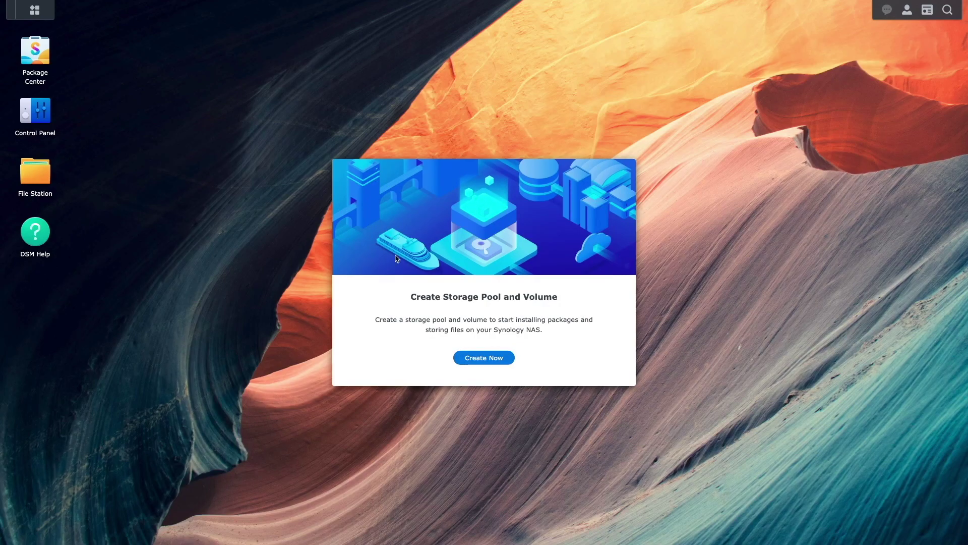
Check that DSM 7.1.1-42962 Update 5 is up to date in Update & Restore.
click(34, 113)
click(428, 245)
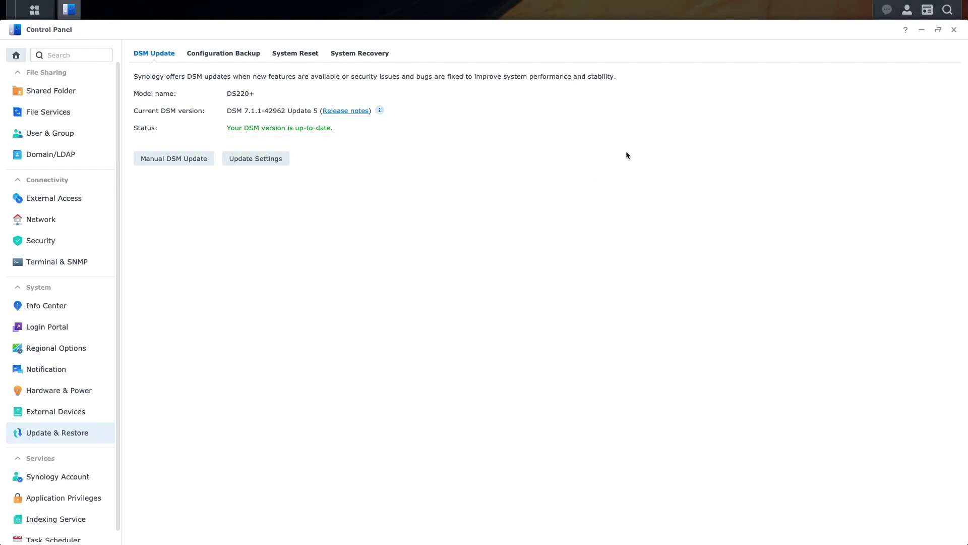
click(954, 29)
Shut down the NAS from the user menu and confirm.
click(907, 10)
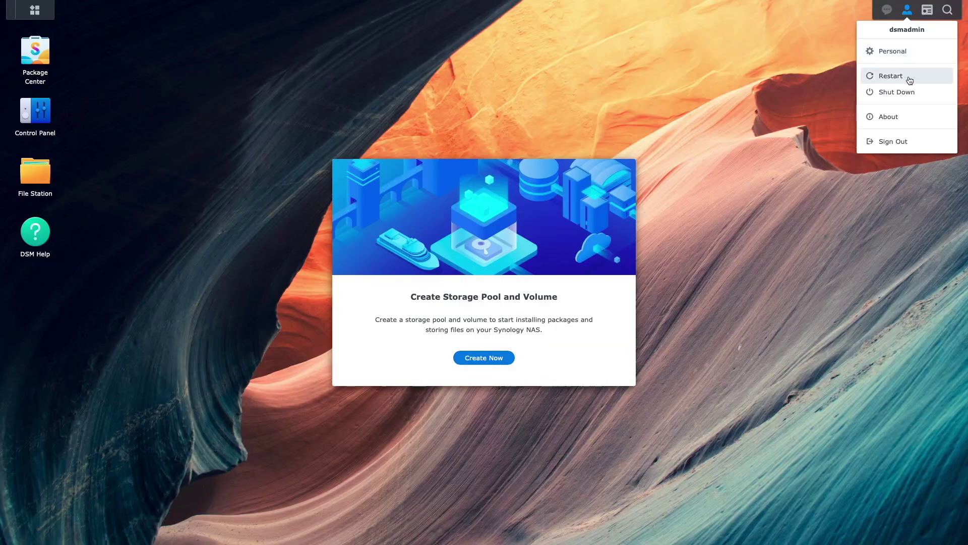
click(908, 92)
click(585, 285)
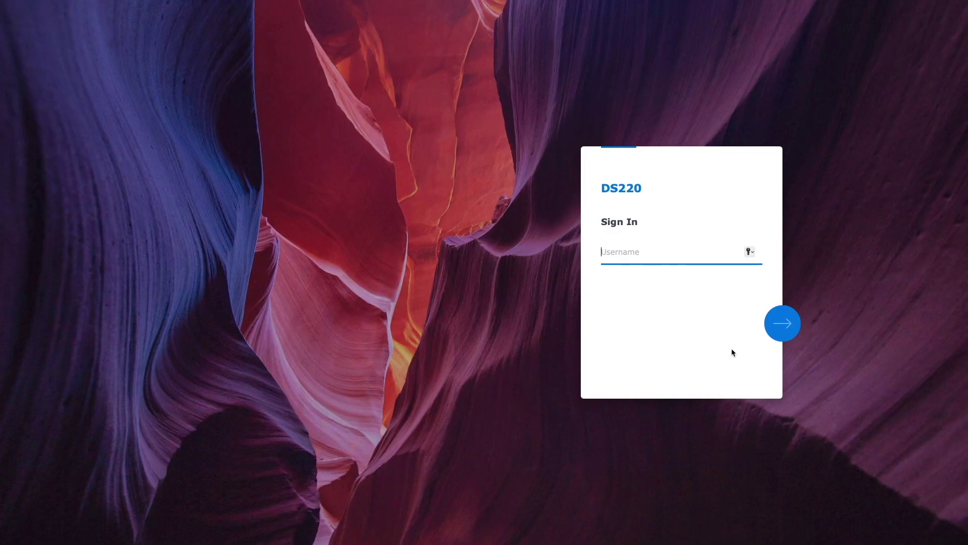
Sign in to the migrated DS220 as the administrator and open File Station to view cpa_data.
text(Administrator)
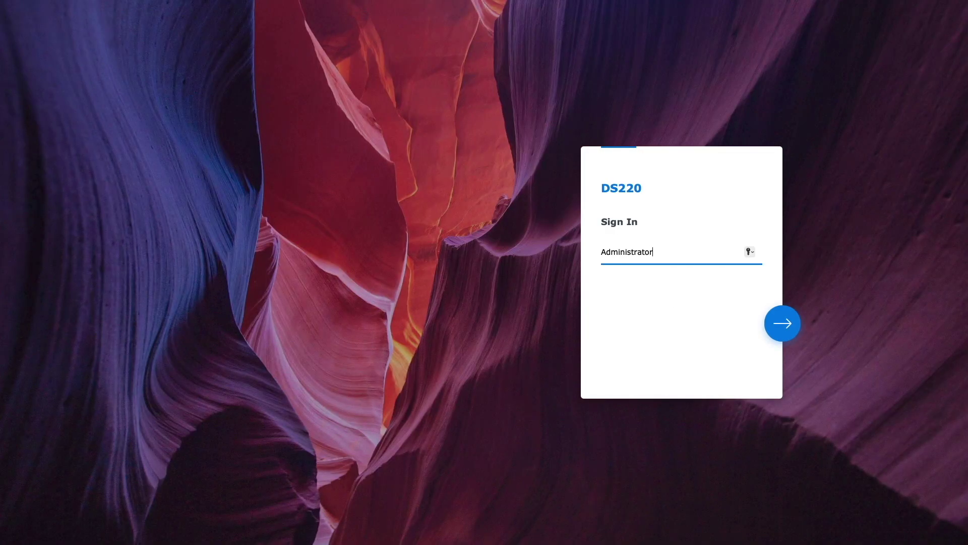
key(Return)
text(••••••••••)
key(Return)
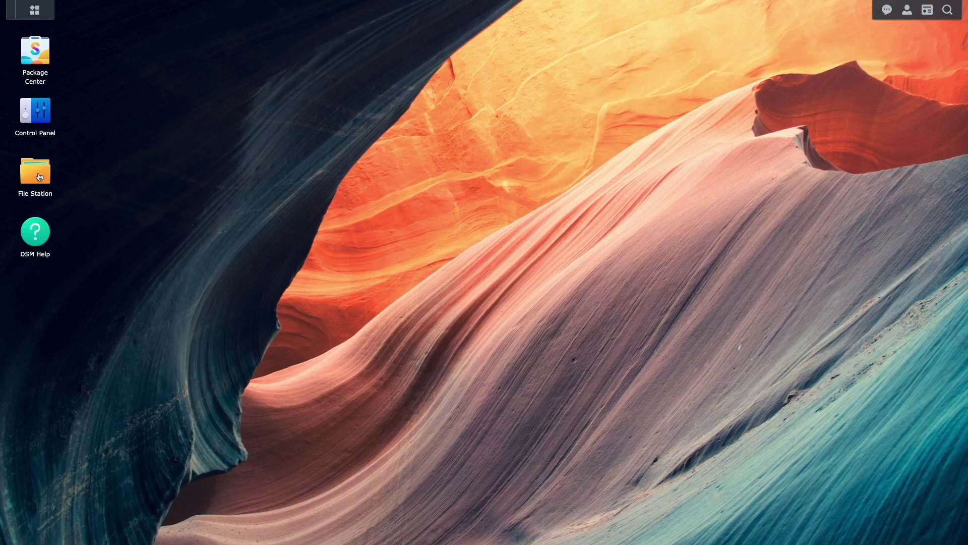
click(39, 177)
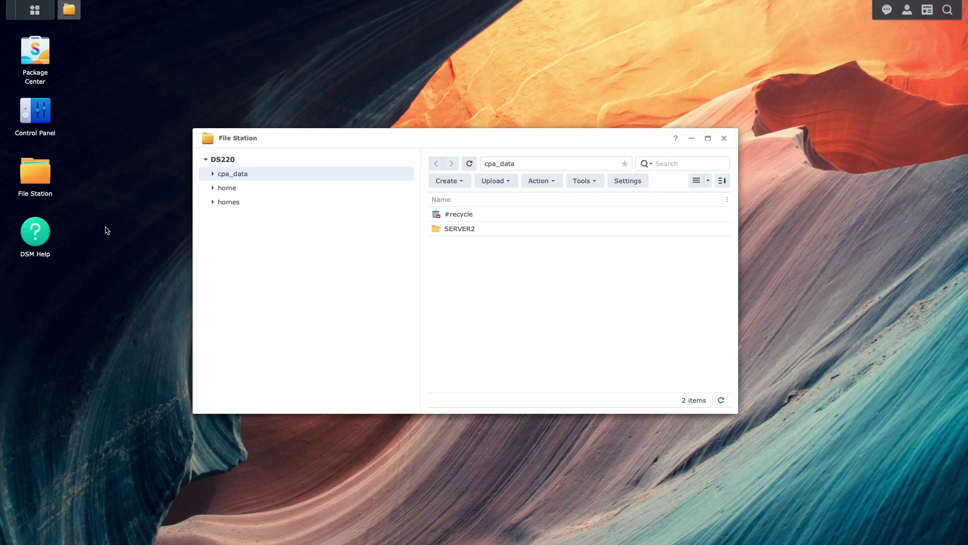